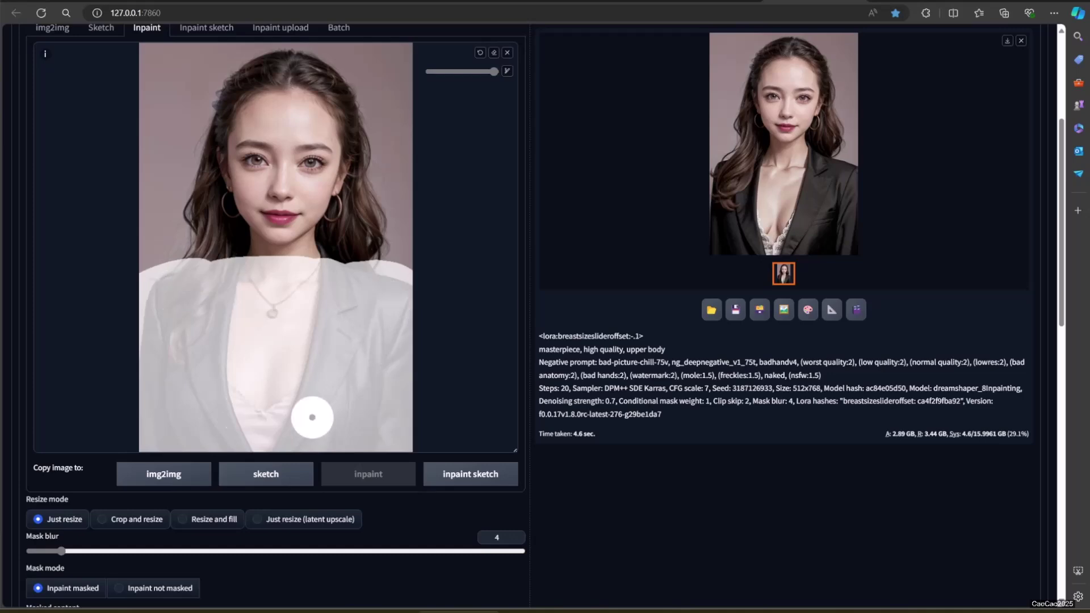
Generate a new inpaint of the portrait's masked blazer area with the current prompt, and enlarge the result to inspect it
scroll(602, 366, "up", 4)
left_click(889, 133)
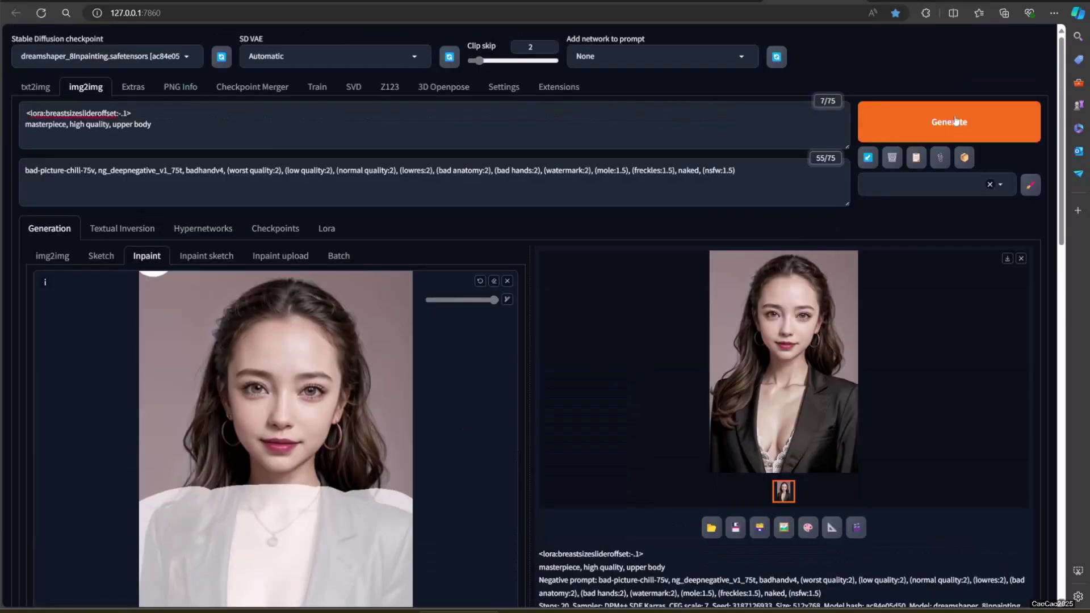
left_click(762, 367)
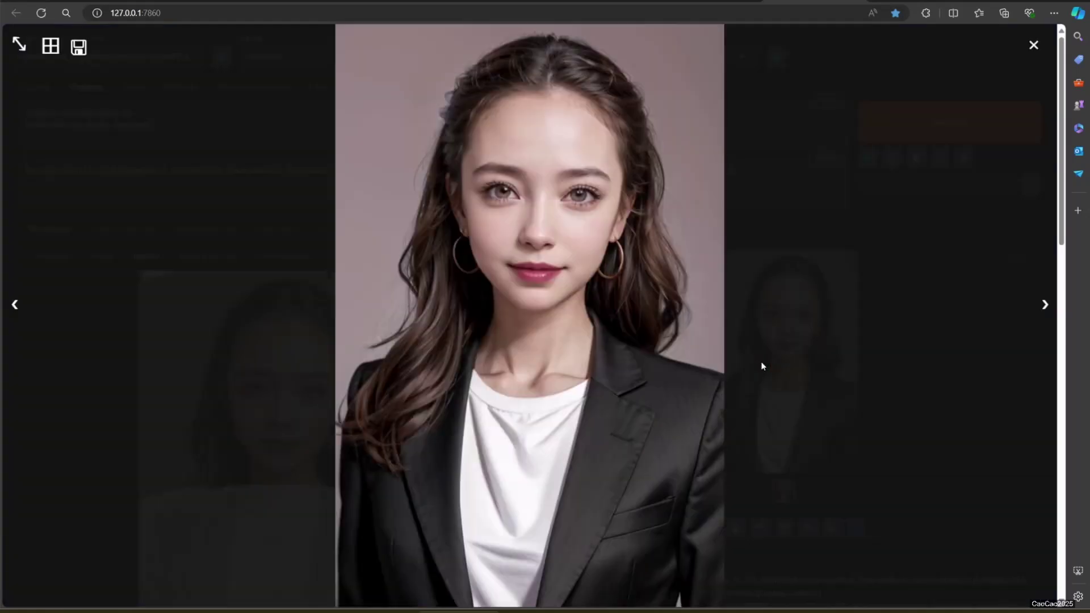
left_click(905, 427)
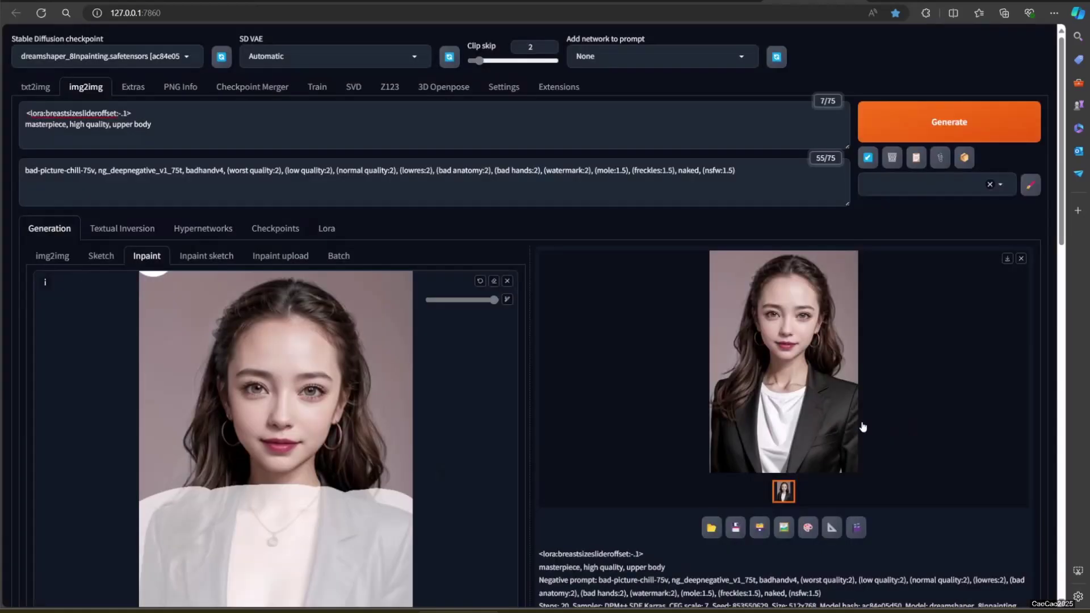
Reuse the seed of the last generated image for the inpaint settings
scroll(426, 479, "down", 5)
scroll(431, 473, "down", 2)
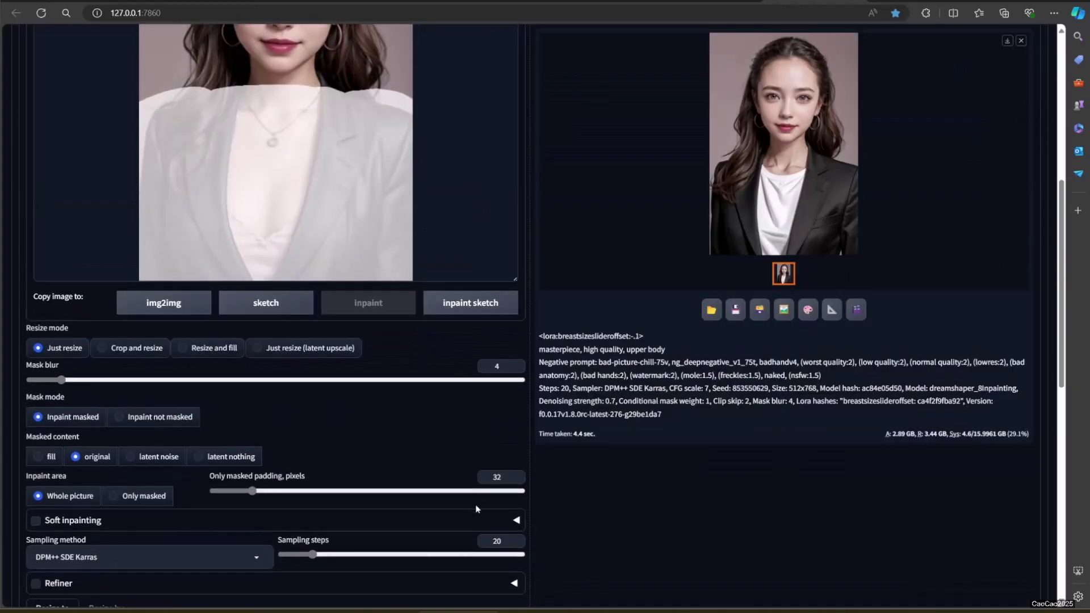
scroll(261, 543, "down", 2)
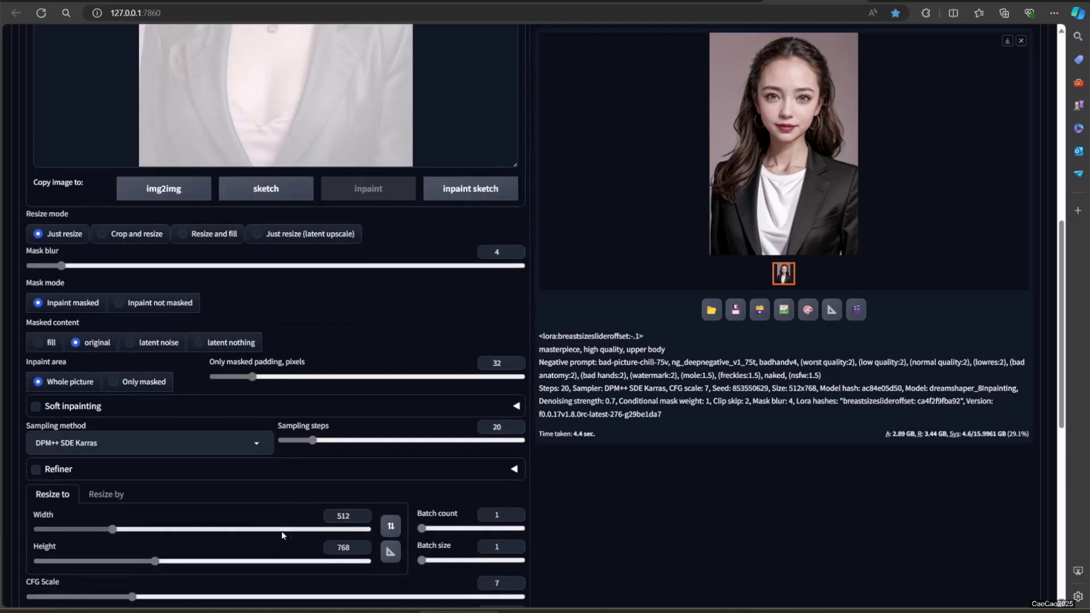
scroll(195, 458, "down", 4)
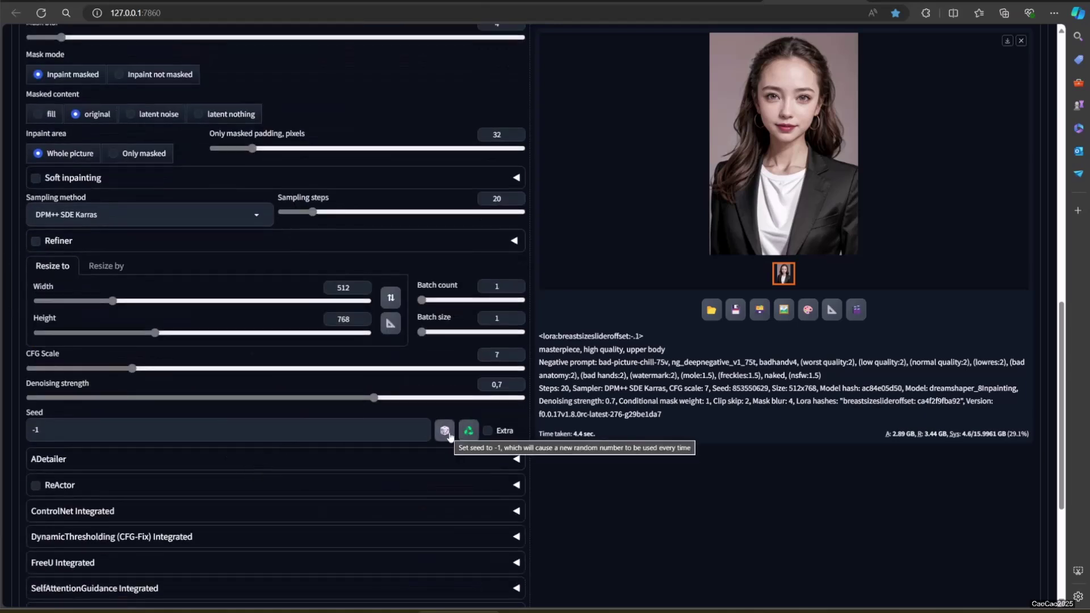
left_click(467, 432)
Set the breastsizeslideroffset LoRA weight to -.0.5 in the prompt, regenerate the portrait and inspect the enlarged result
scroll(452, 431, "up", 13)
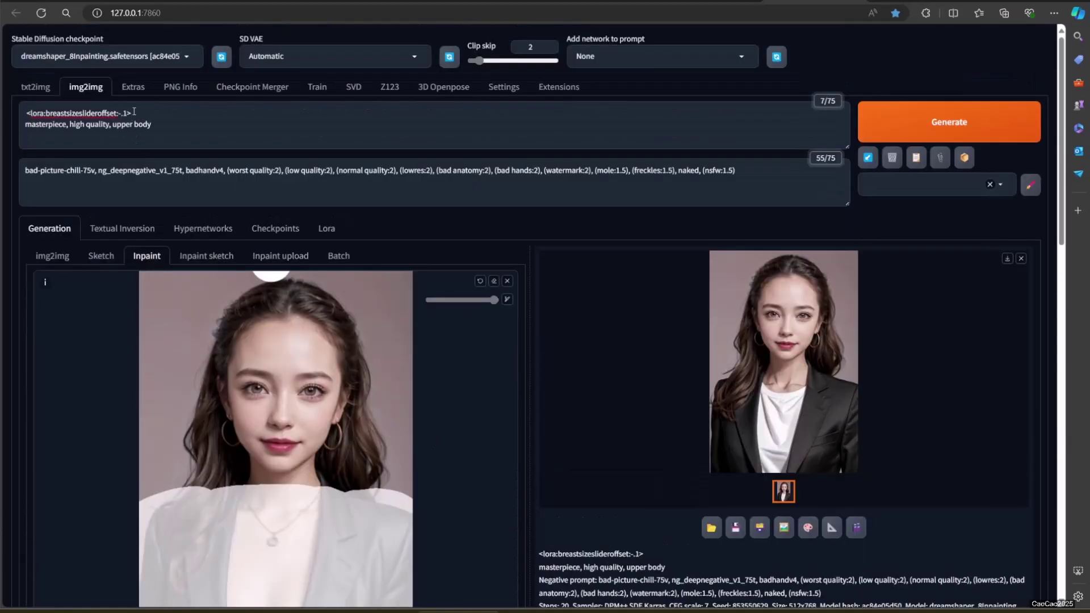
left_click(134, 111)
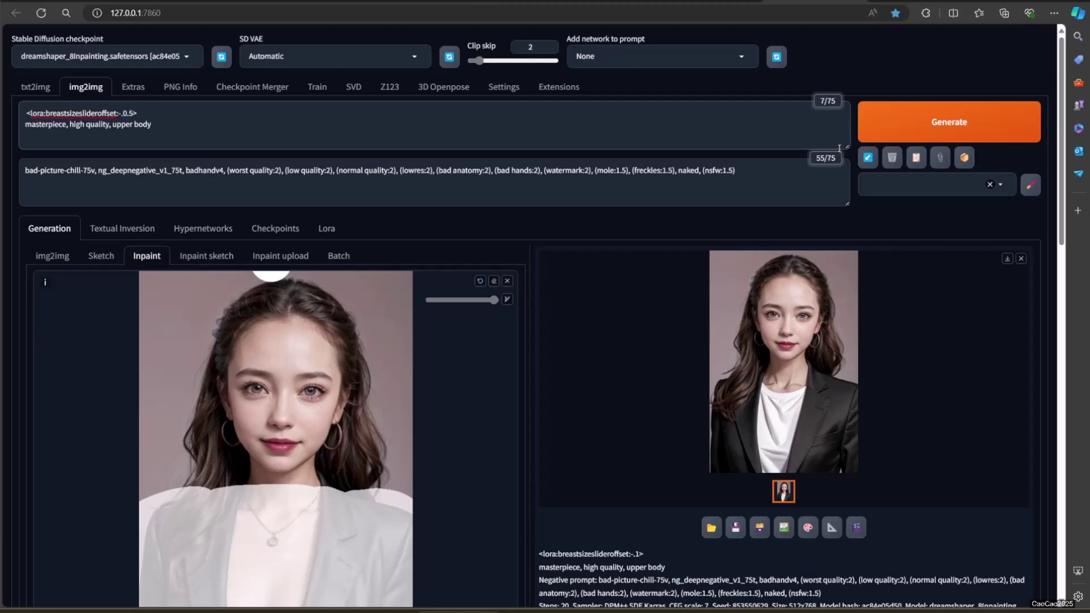
left_click(915, 122)
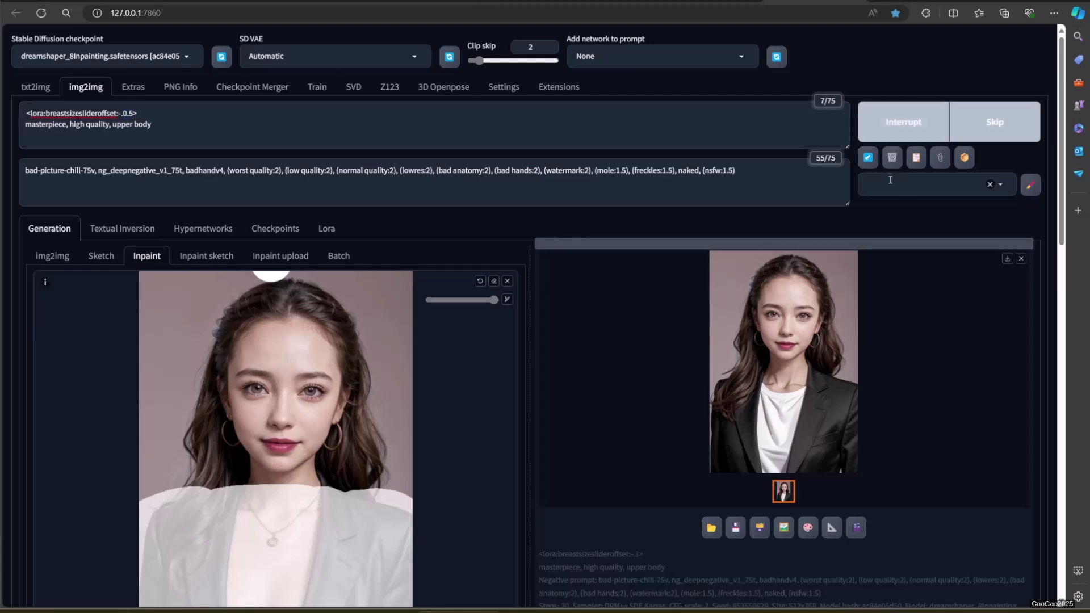
left_click(856, 439)
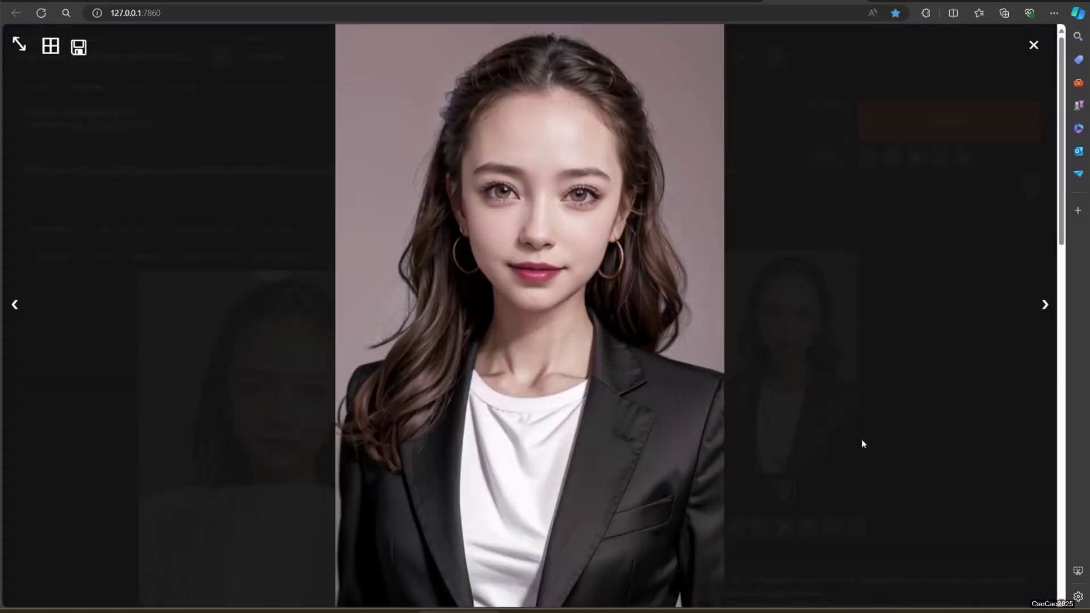
left_click(891, 466)
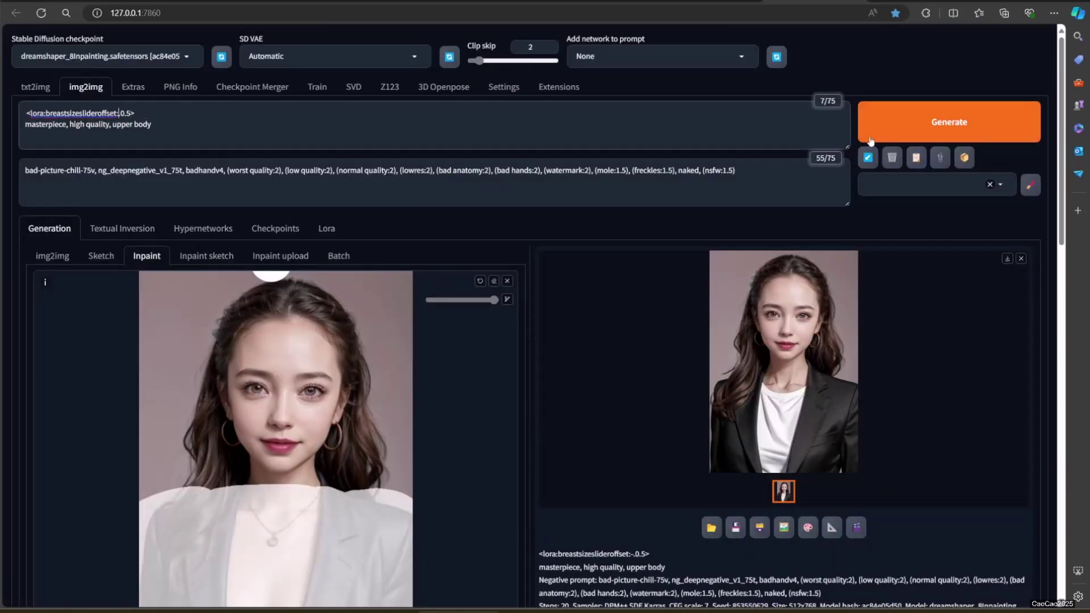
Regenerate the portrait with the LoRA weight at .0.5, correct the weight to 0.5, and generate and inspect the image again
left_click(896, 110)
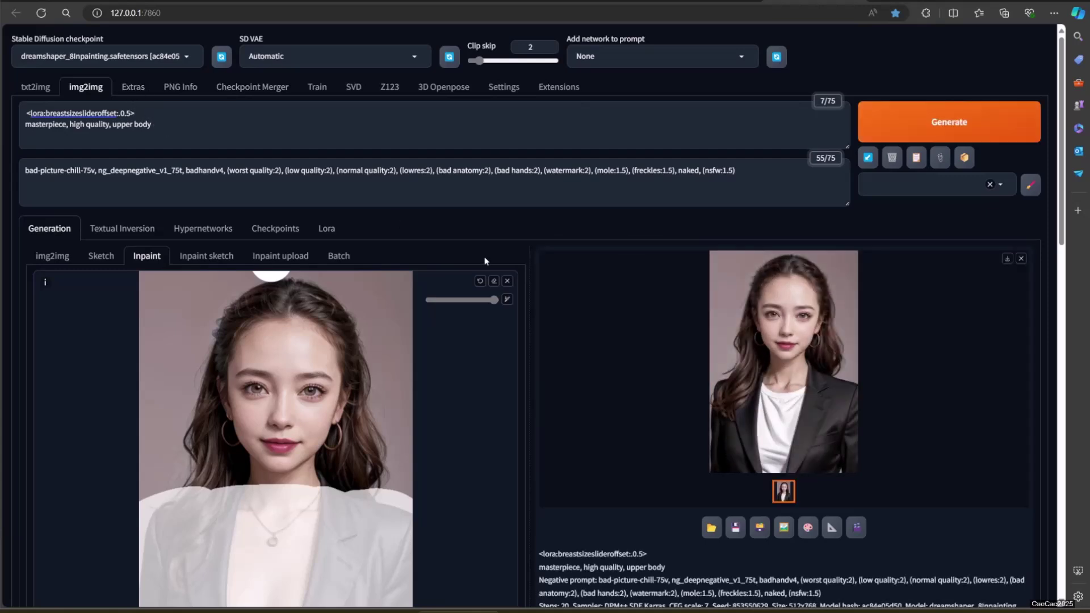
left_click(120, 114)
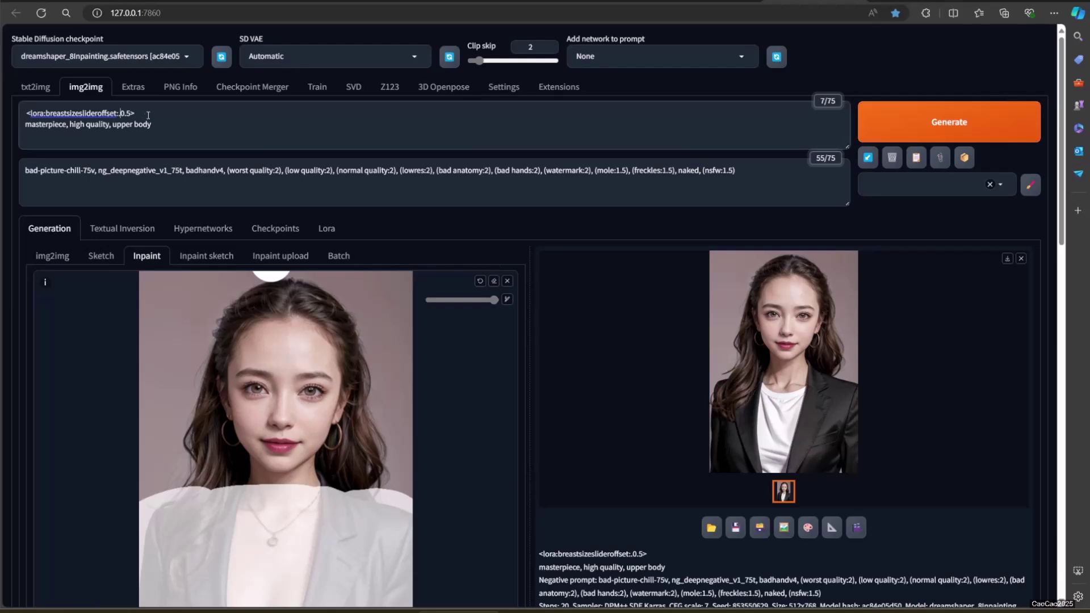
key("BackSpace")
left_click(875, 122)
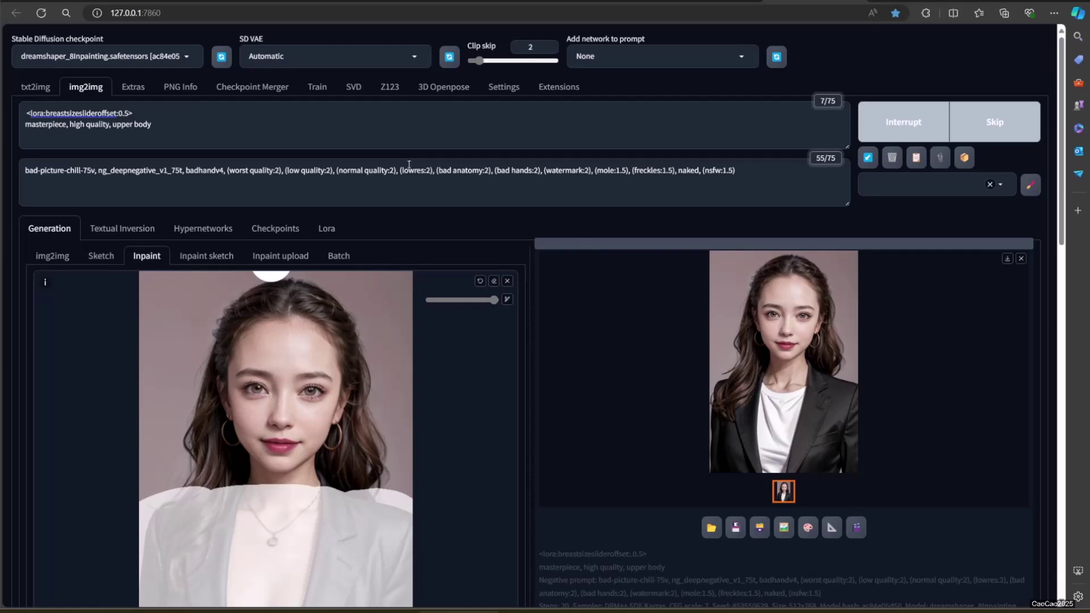
left_click(765, 403)
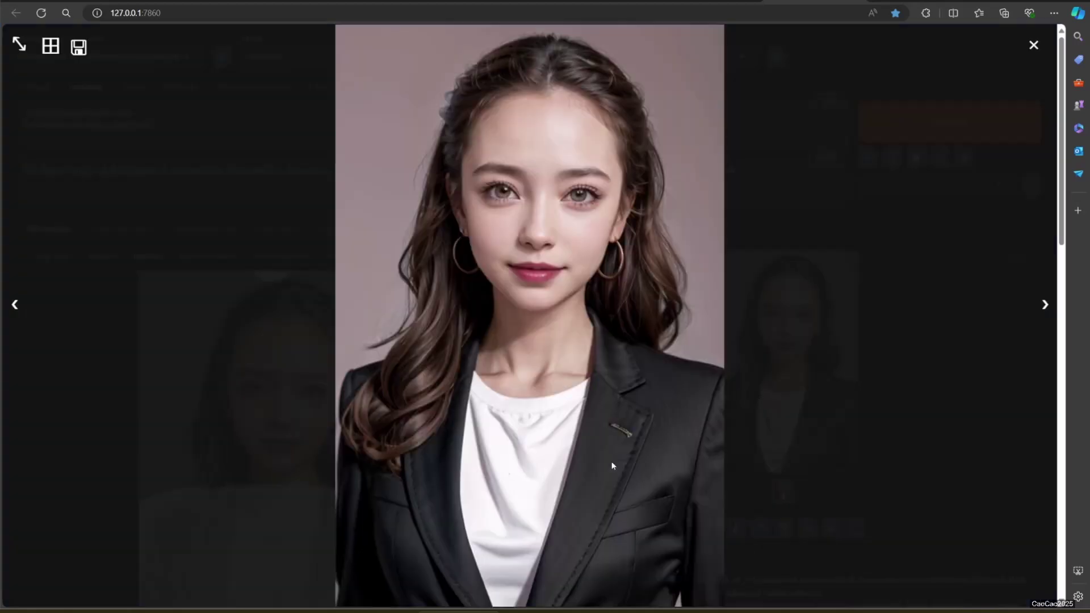
left_click(830, 392)
Set the breastsizeslideroffset LoRA weight to 1, regenerate the portrait and inspect the enlarged result
left_click(156, 117)
type("1")
key("ctrl+Return")
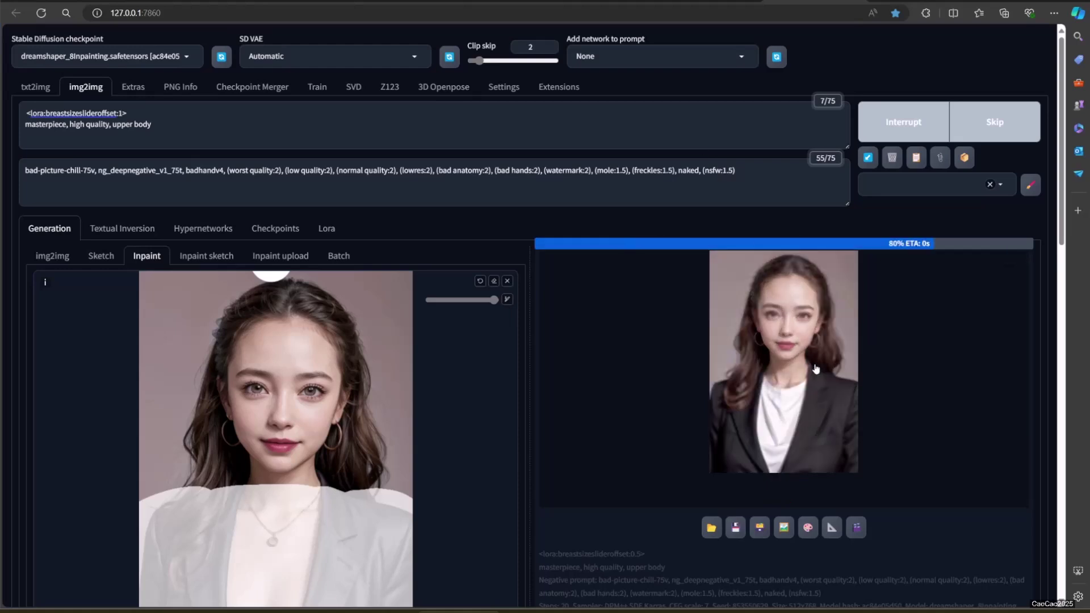
left_click(801, 392)
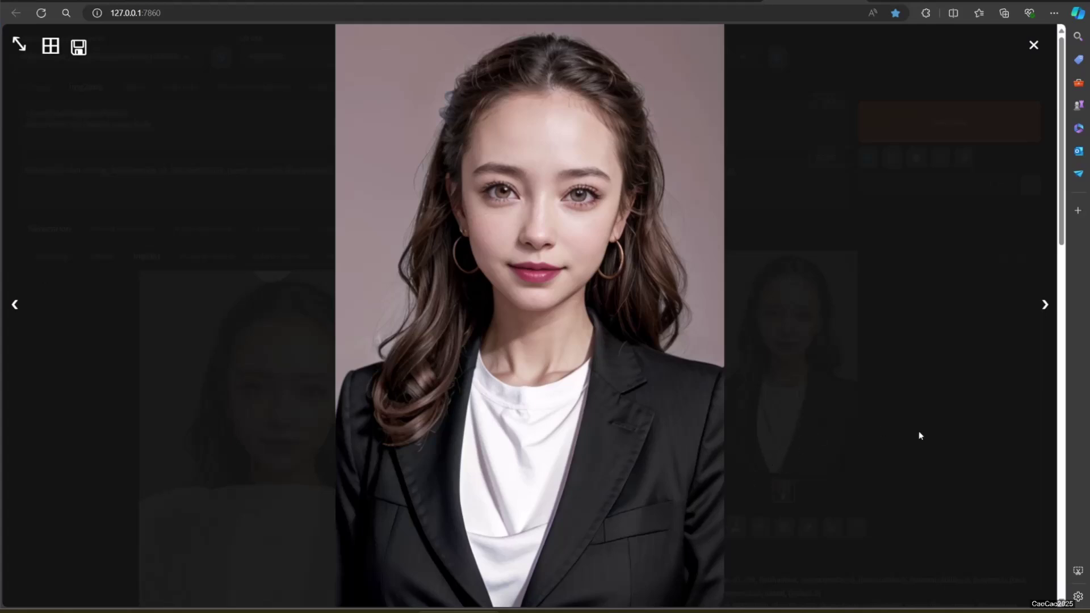
left_click(957, 435)
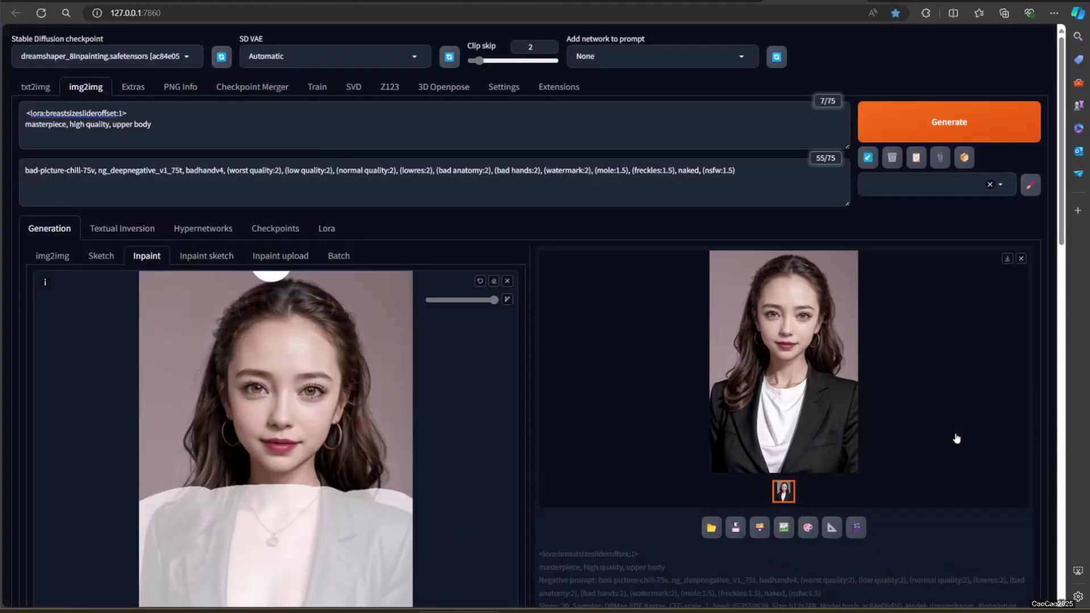
Load the picture of the woman in a teal sports top for inpainting and mask her torso from shoulders to waist
scroll(936, 438, "down", 4)
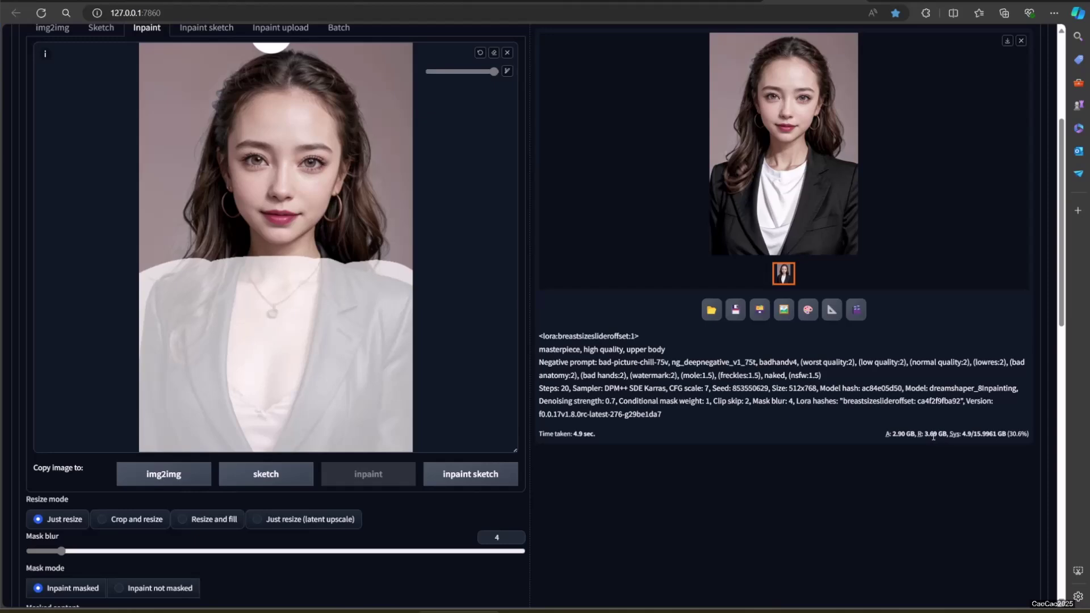
scroll(934, 436, "down", 6)
scroll(934, 436, "up", 8)
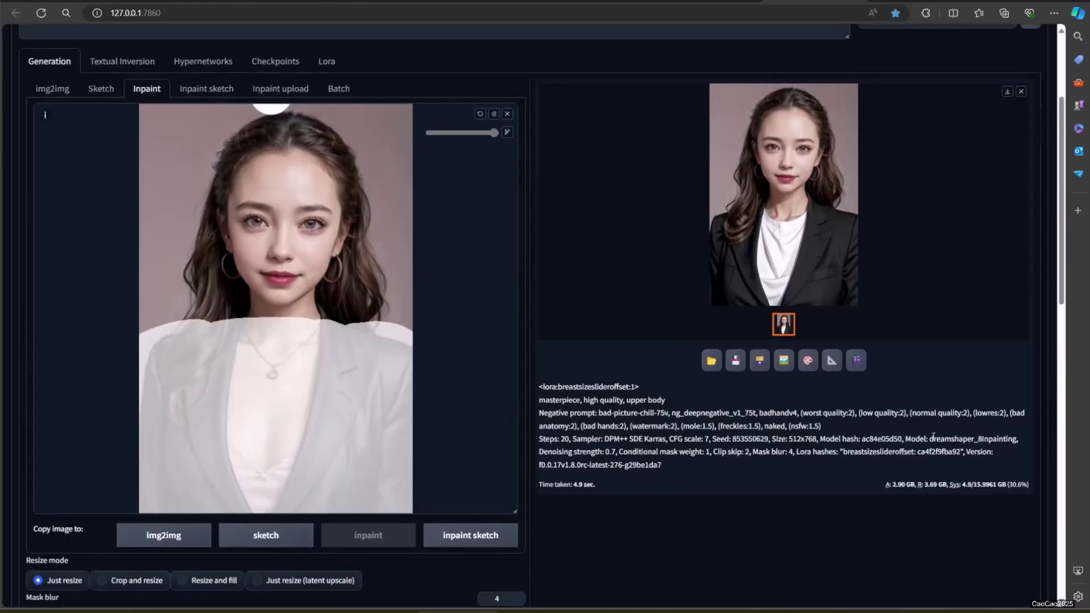
scroll(933, 436, "up", 3)
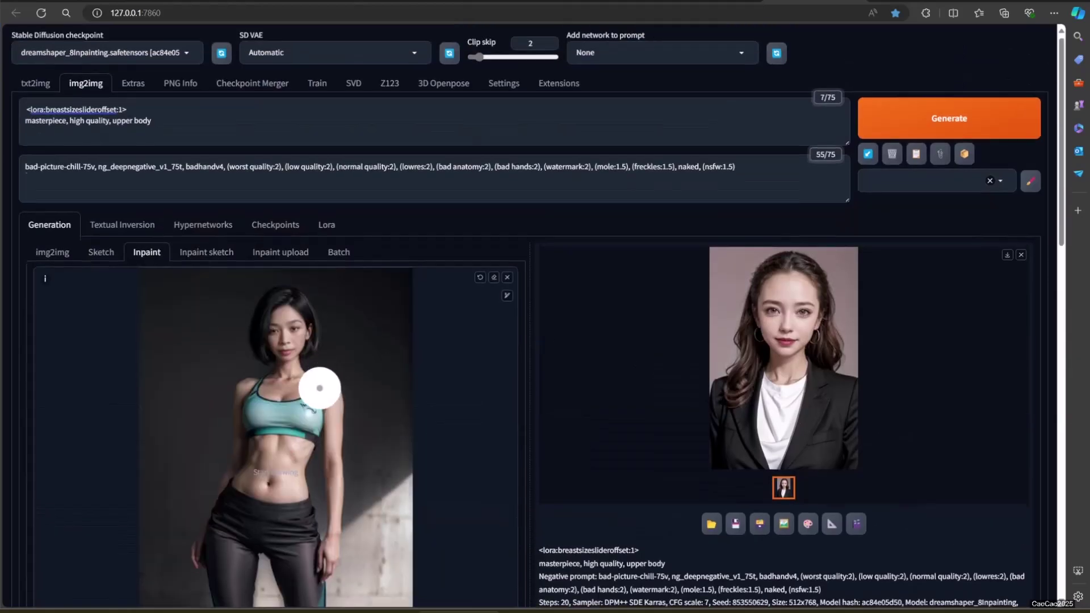
scroll(284, 363, "down", 1)
mouse_move(238, 334)
left_mouse_down()
mouse_move(326, 340)
mouse_move(317, 426)
mouse_move(260, 450)
mouse_move(241, 333)
mouse_move(274, 374)
left_mouse_up()
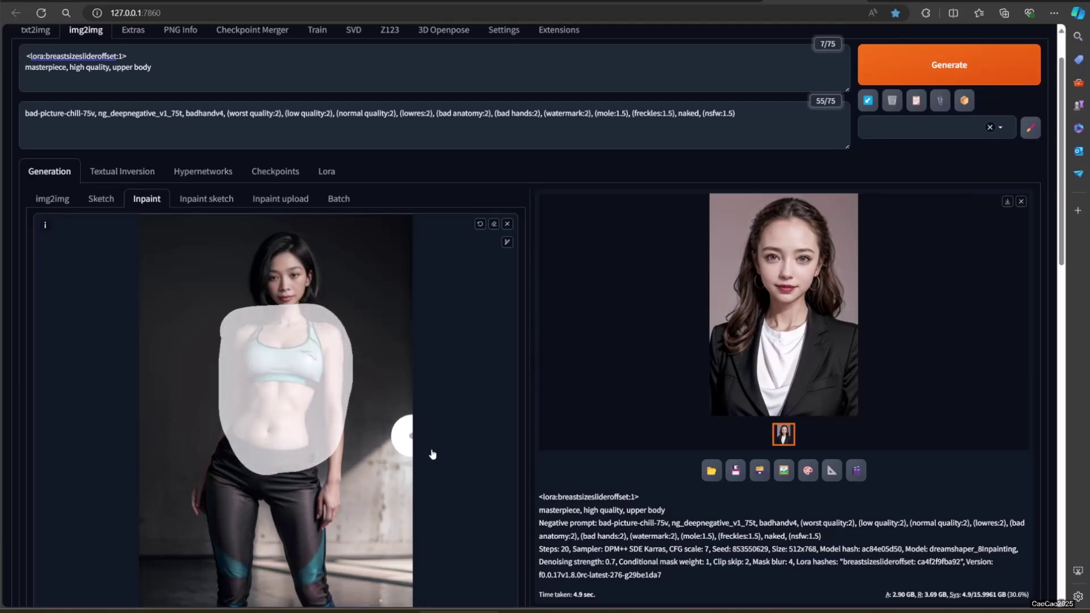
Generate the masked torso of the sportswear picture with the LoRA weight at 1 and inspect the enlarged result
scroll(621, 270, "up", 1)
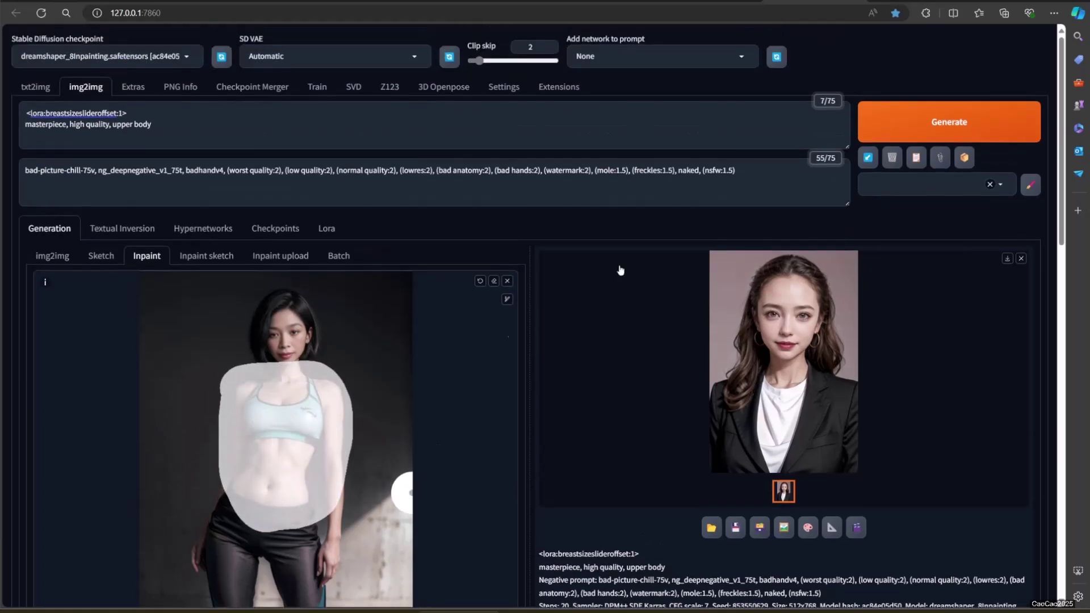
left_click(947, 134)
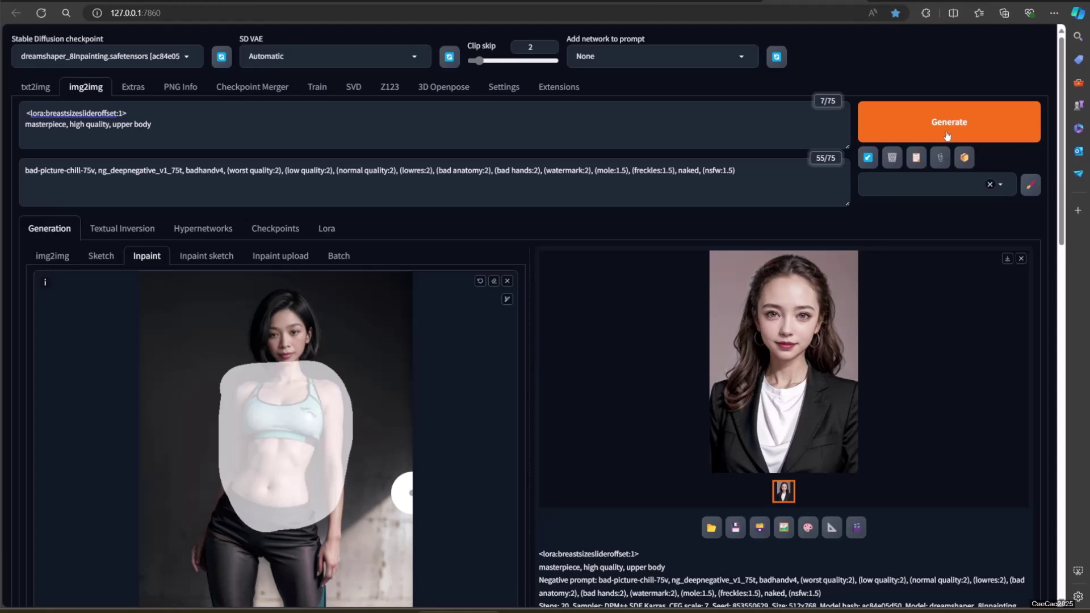
scroll(505, 502, "down", 2)
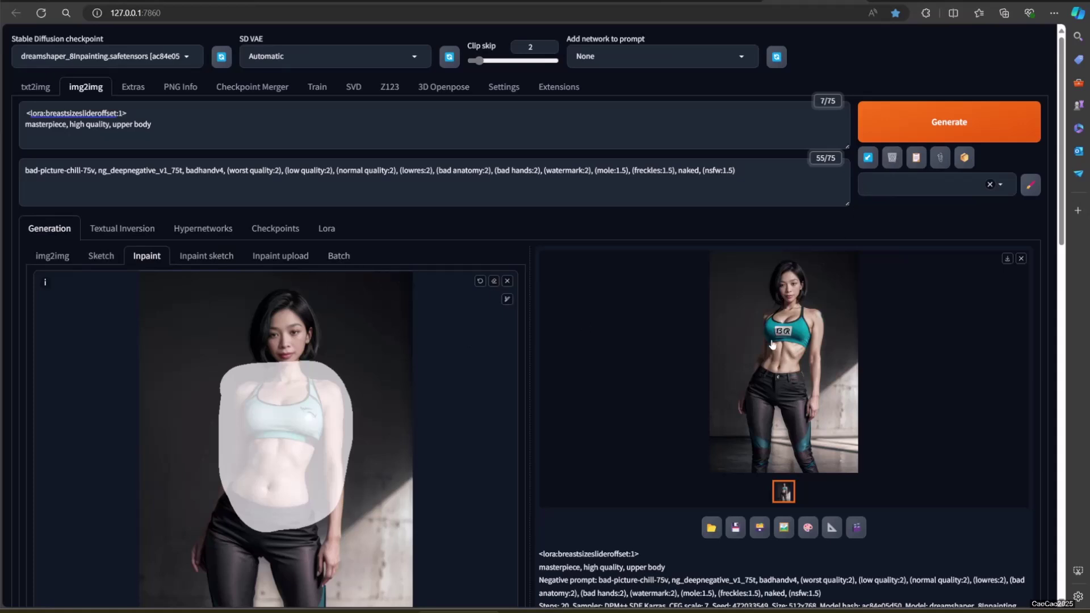
left_click(772, 344)
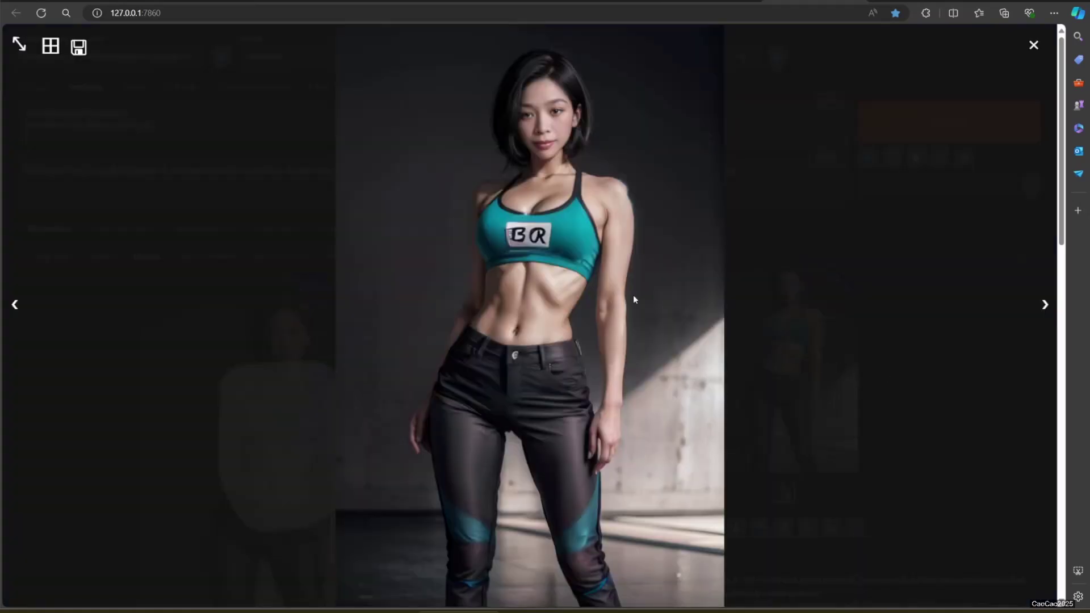
left_click(896, 316)
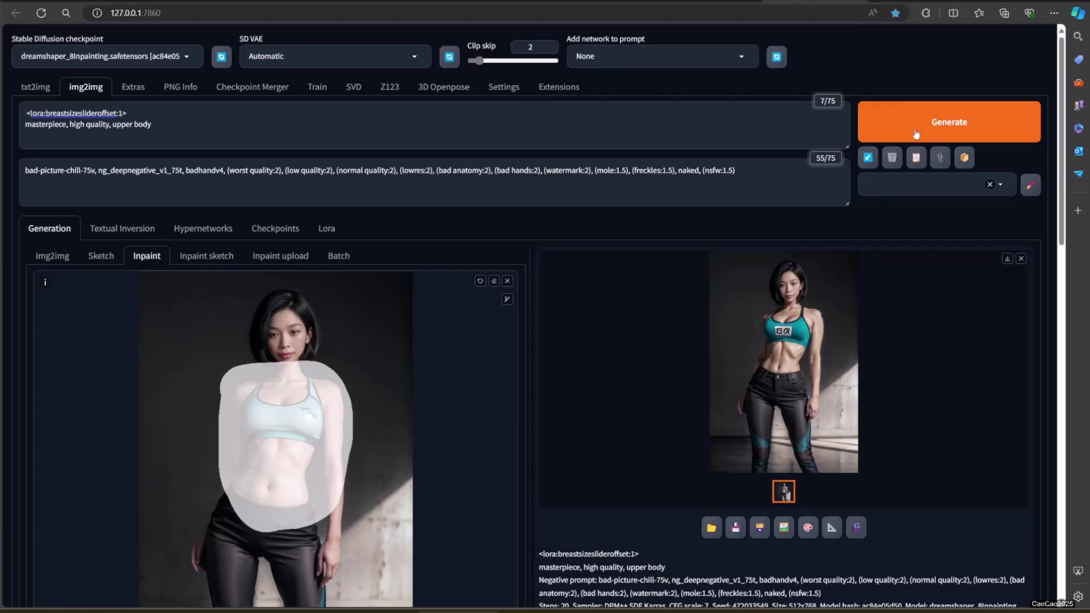
Generate another variation of the sportswear picture with the same prompt and inspect it enlarged
left_click(931, 121)
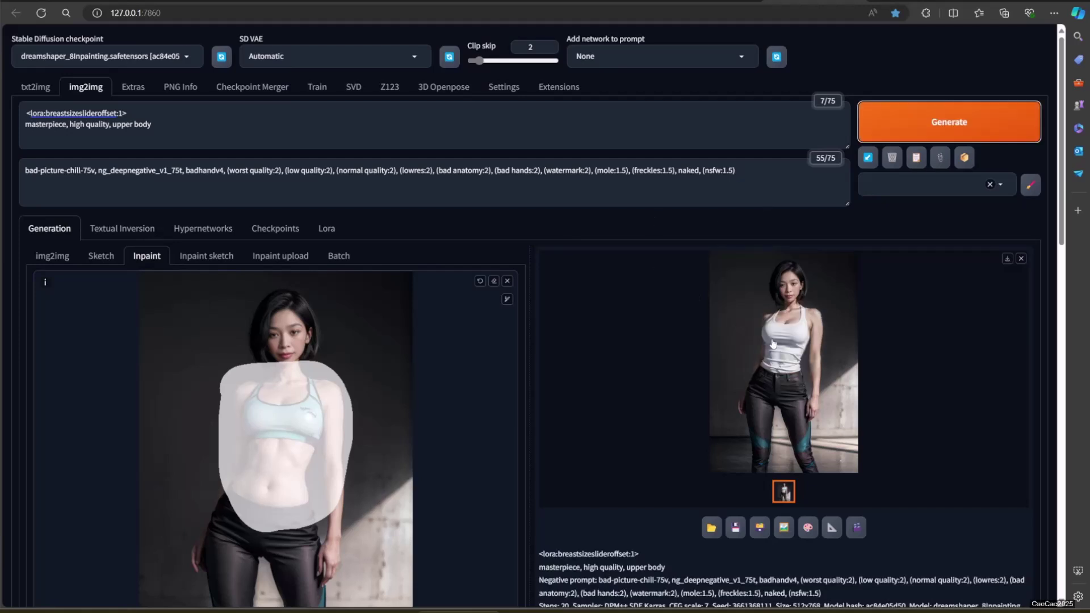
left_click(811, 346)
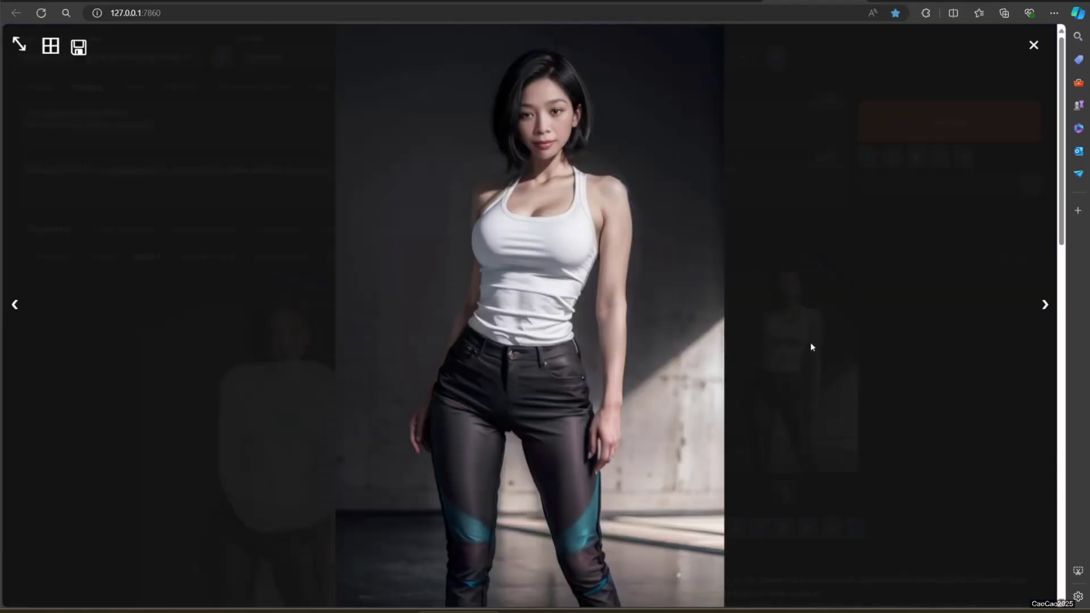
left_click(926, 395)
Set the breastsizeslideroffset LoRA weight to -1, regenerate the sportswear picture and inspect the enlarged result
left_click(223, 127)
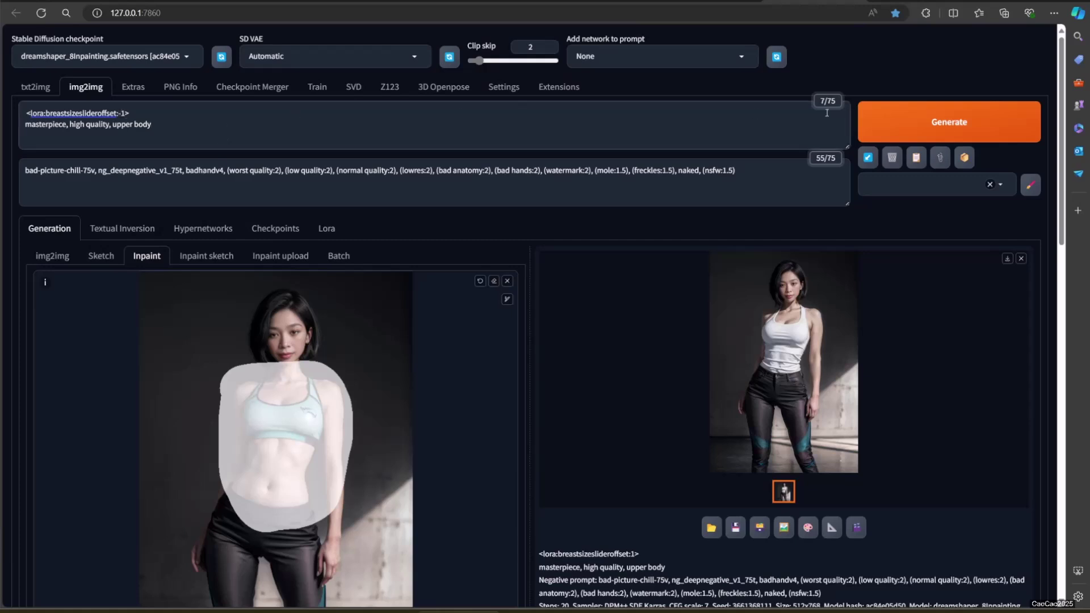
left_click(946, 122)
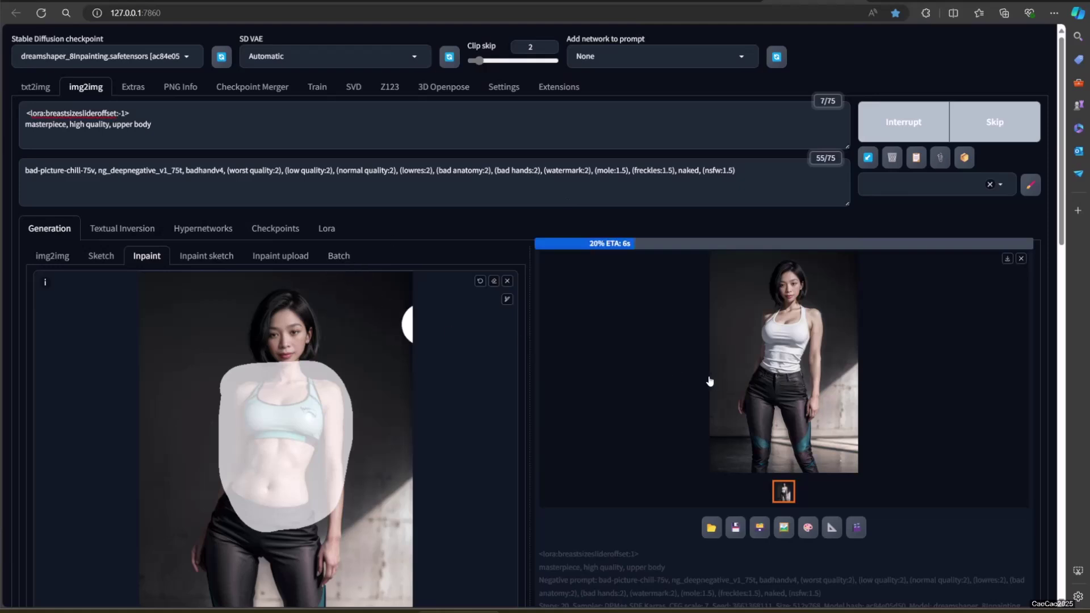
left_click(770, 375)
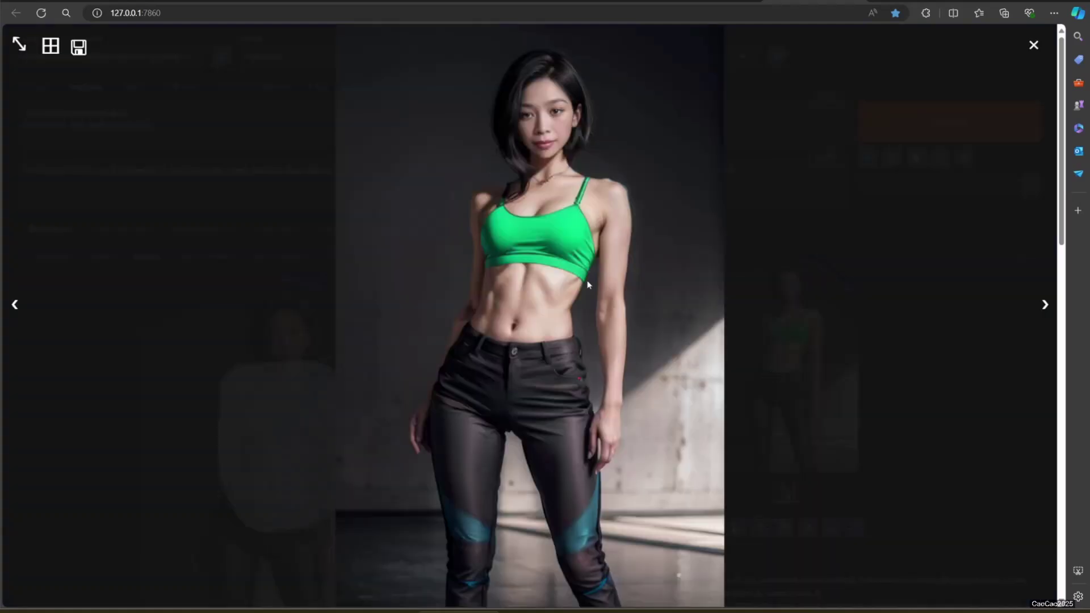
left_click(870, 393)
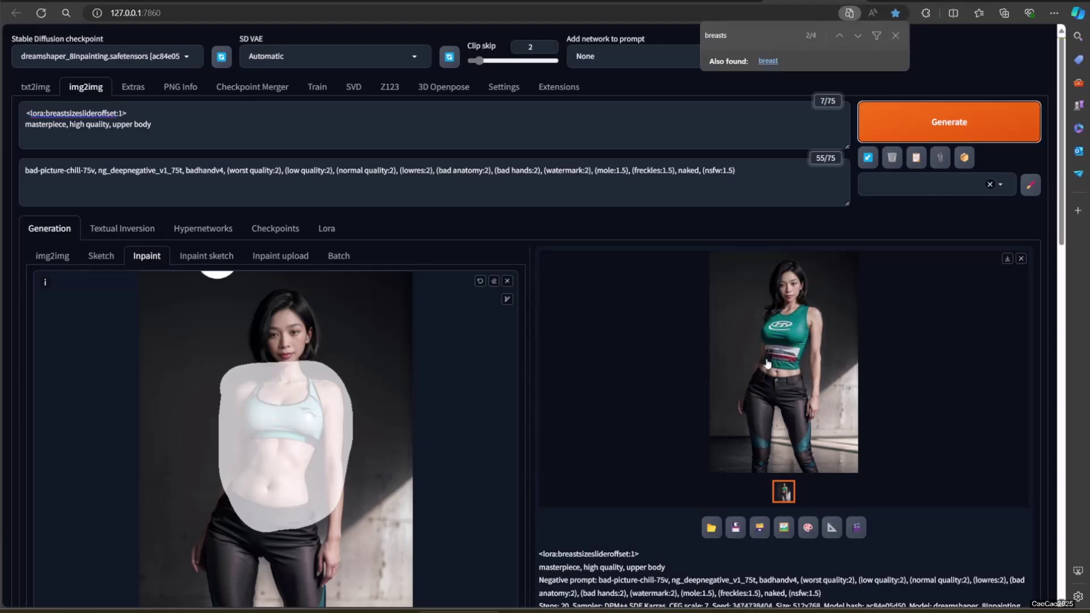
Inspect the green sleeveless top result enlarged, and regenerate the masked torso with the LoRA weight set to -1
left_click(769, 370)
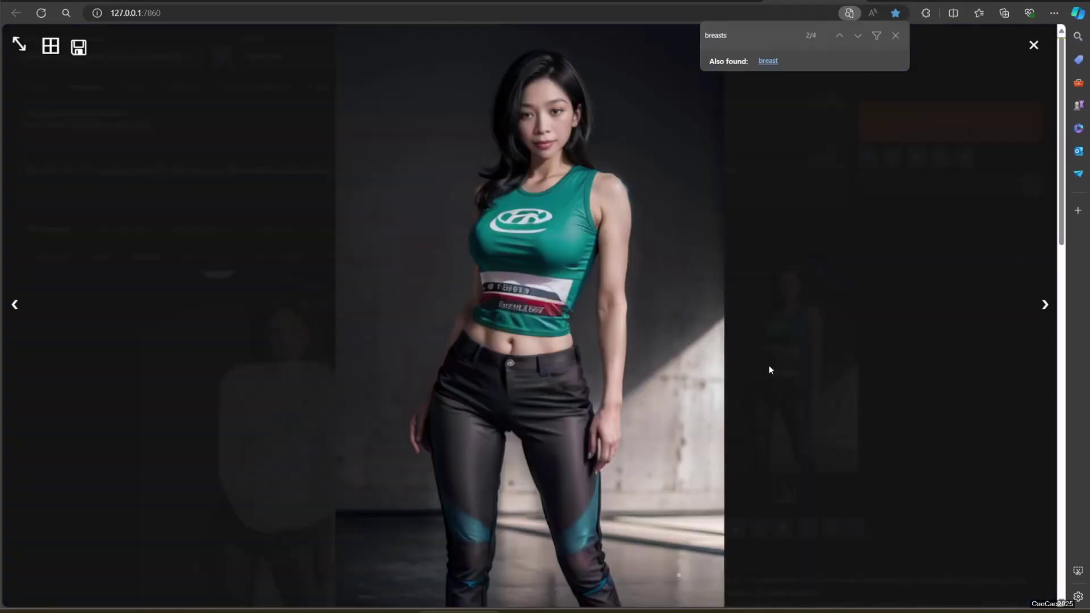
left_click(876, 378)
left_click(187, 127)
type("-1>")
left_click(950, 123)
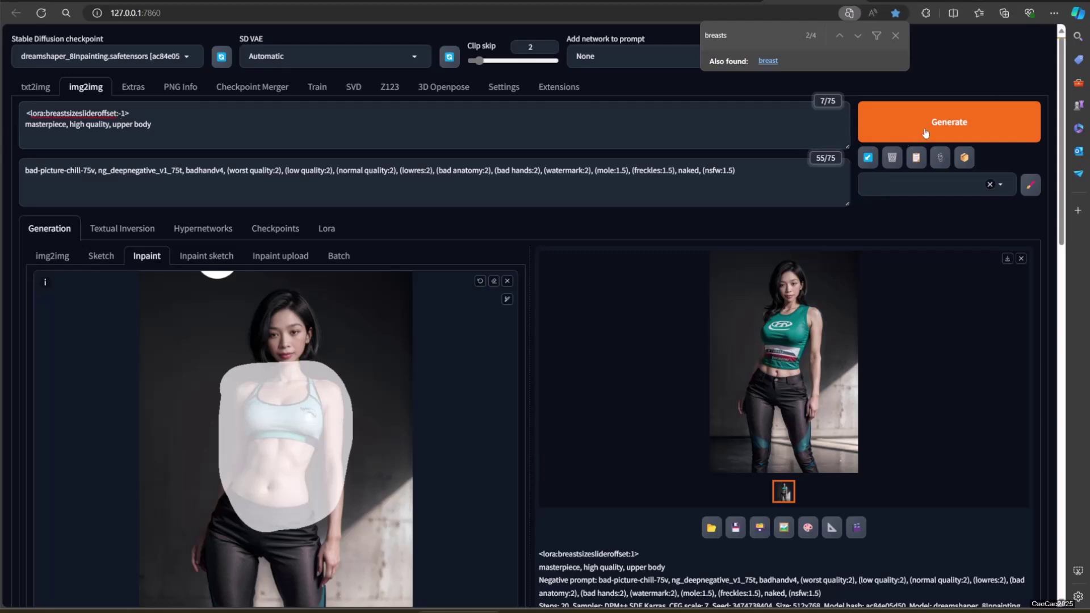
View the green sleeveless top result and the new result generated at LoRA weight -1, each enlarged
left_click(870, 315)
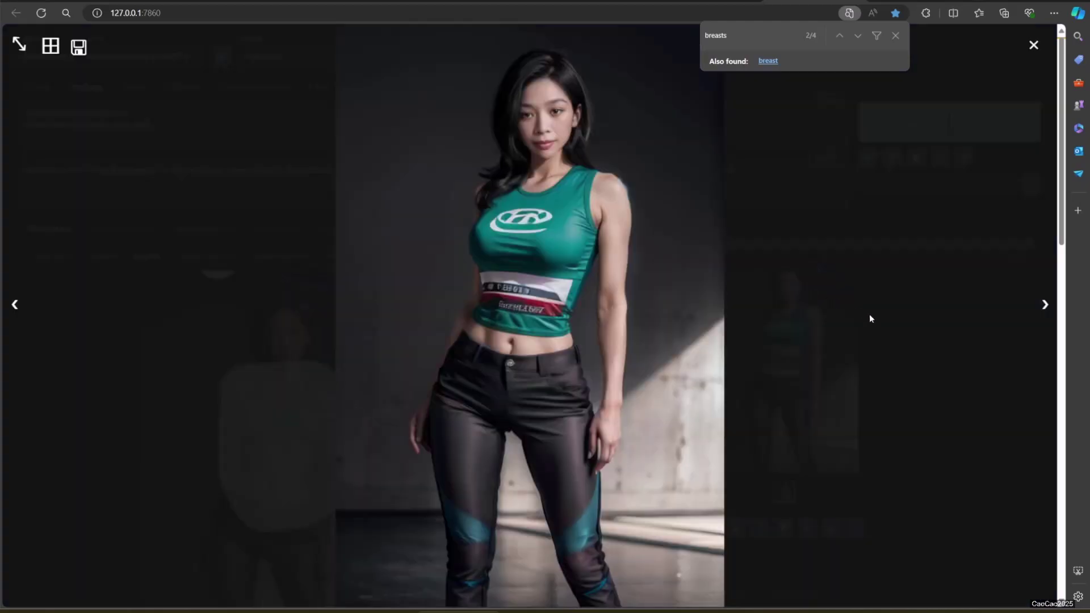
left_click(870, 315)
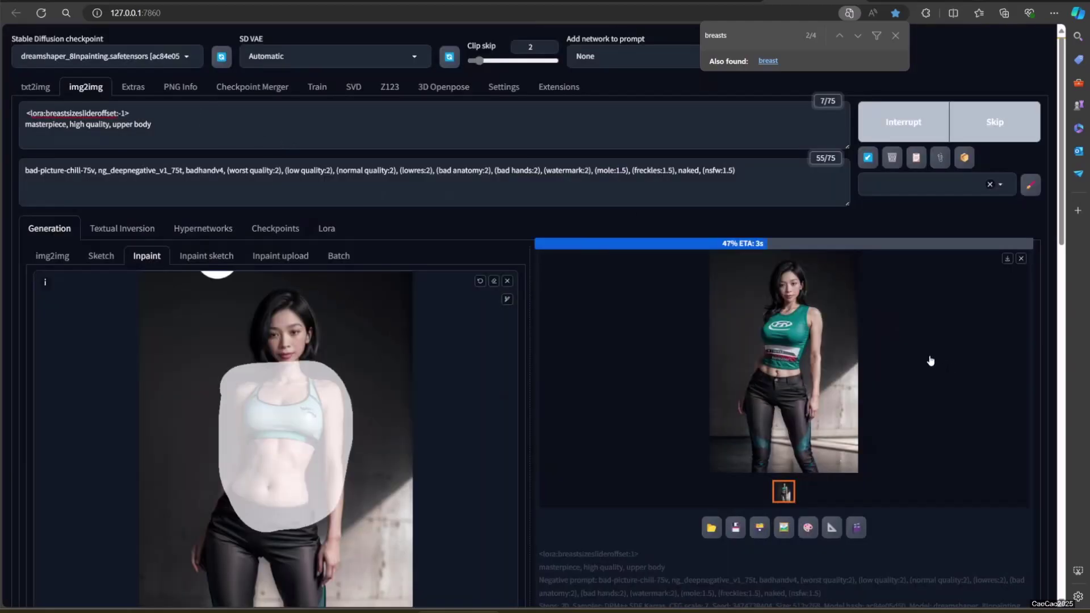
left_click(824, 362)
left_click(888, 380)
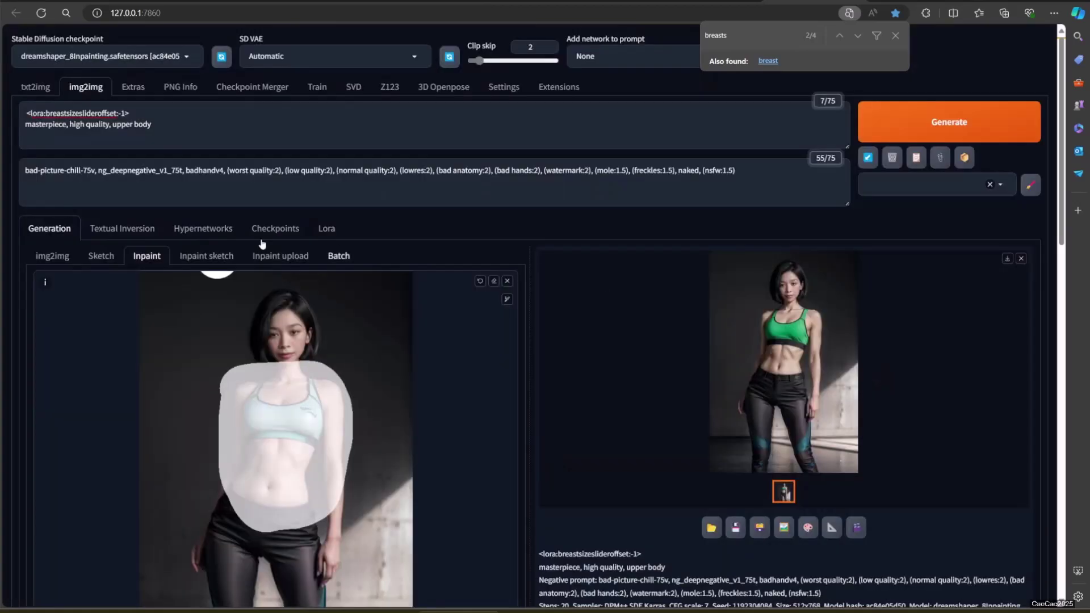
Append "small breast" to the prompt after "upper body", regenerate the masked torso and inspect the enlarged result
left_click(210, 116)
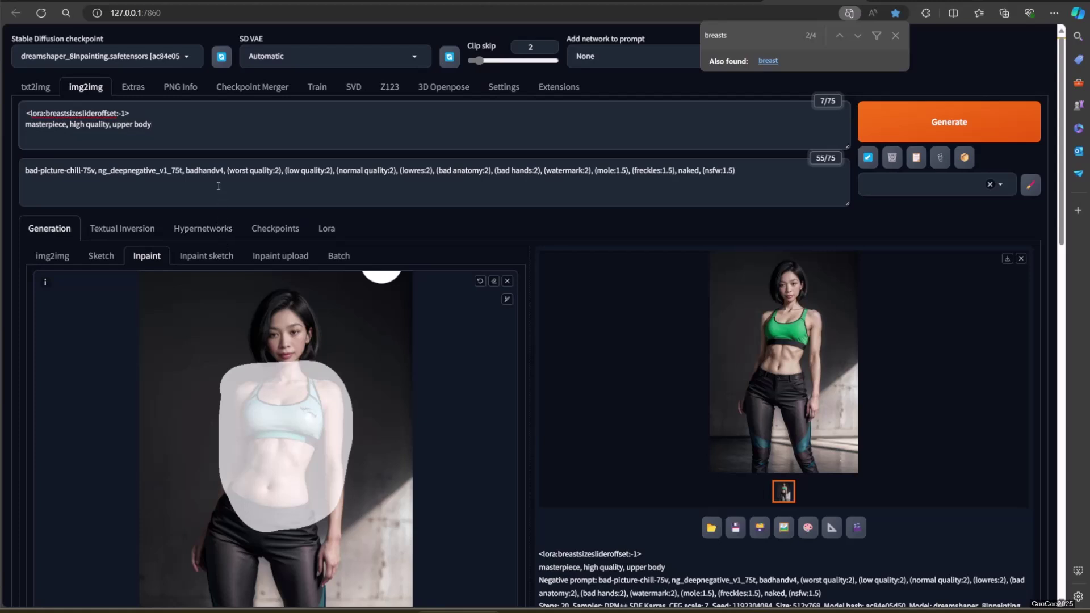
type("small breast")
left_click(975, 118)
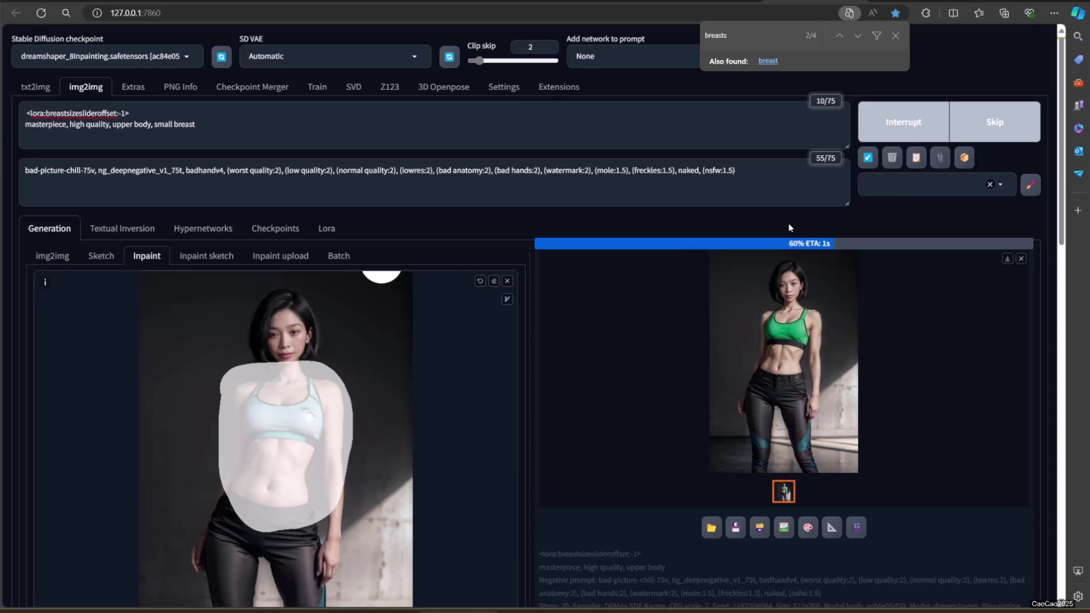
left_click(801, 332)
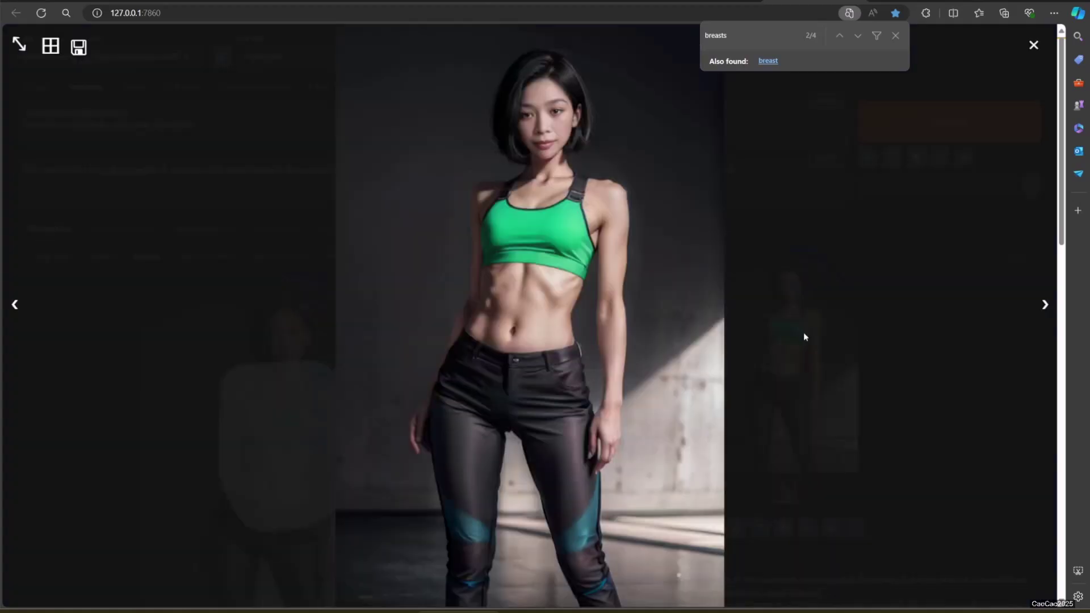
left_click(869, 358)
Set the LoRA weight to 1, replace "small" with "huge" in the prompt, regenerate the torso and inspect the result enlarged
left_click(215, 119)
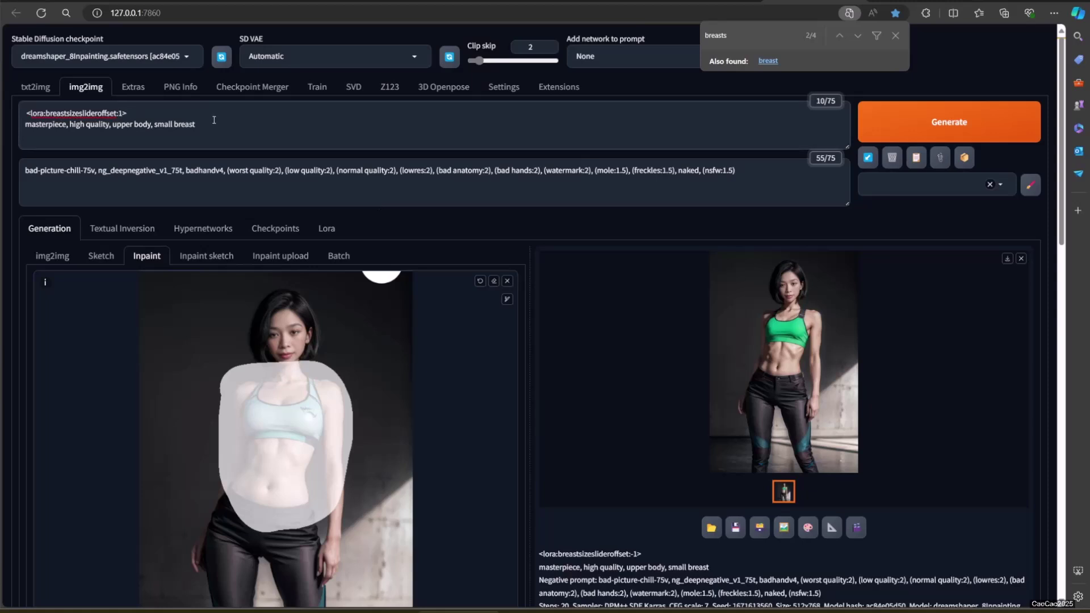
key("shift+Right")
key("shift+Right")
key("shift+Right")
key("shift+Right")
key("shift+Right")
type("huge")
key("ctrl+Return")
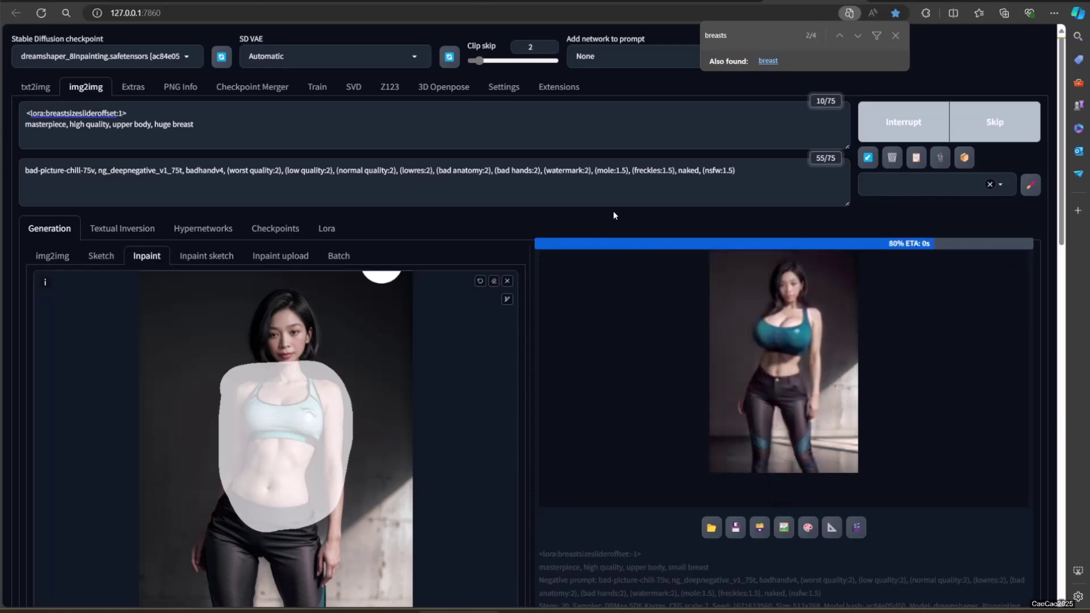
left_click(798, 345)
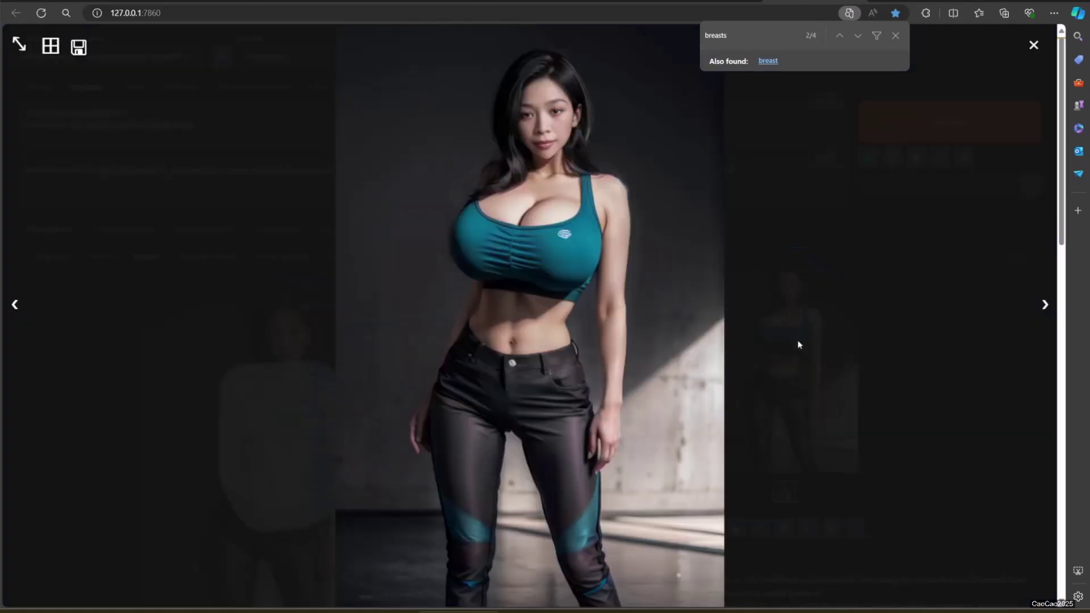
left_click(863, 359)
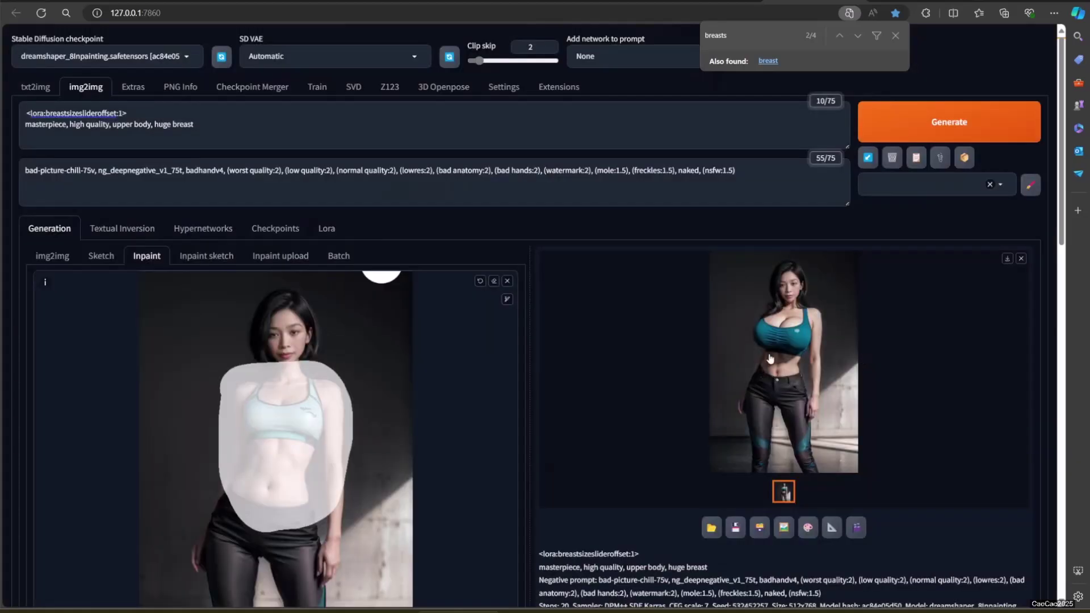